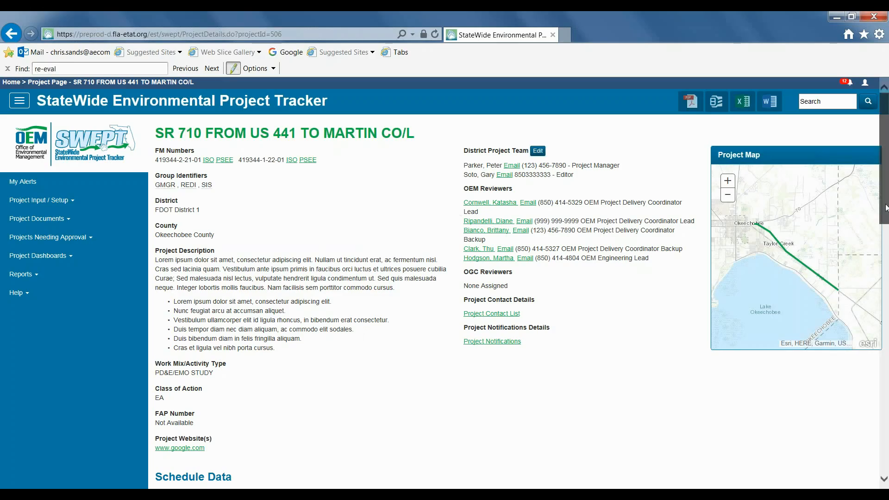
# Step: Start a new Re-evaluation v2 form from the project's Re-evaluations documents
pyautogui.scroll(-1, 886, 238)
pyautogui.scroll(-15, 887, 238)
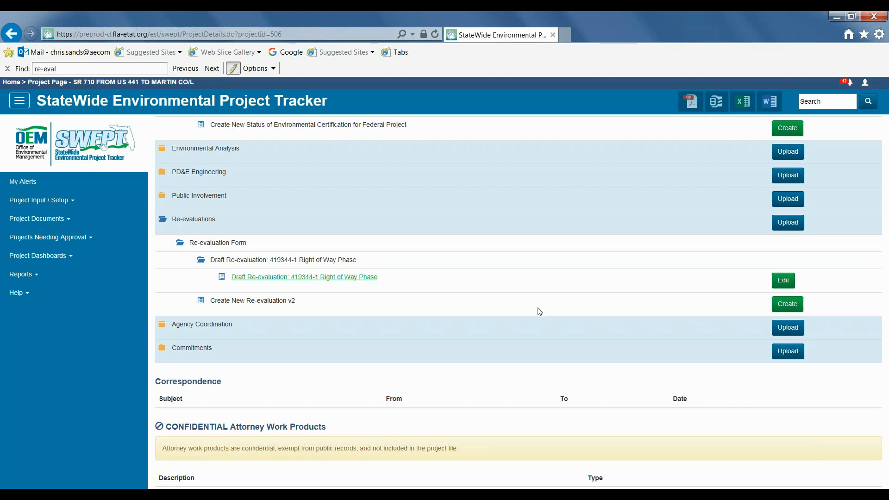
pyautogui.click(783, 305)
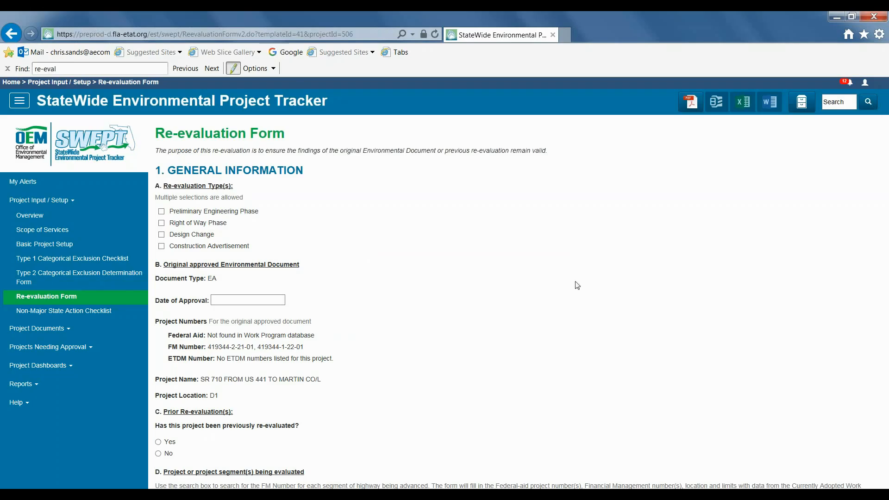
# Step: Select Right of Way Phase and Design Change as the re-evaluation types
pyautogui.click(162, 235)
pyautogui.press('space')
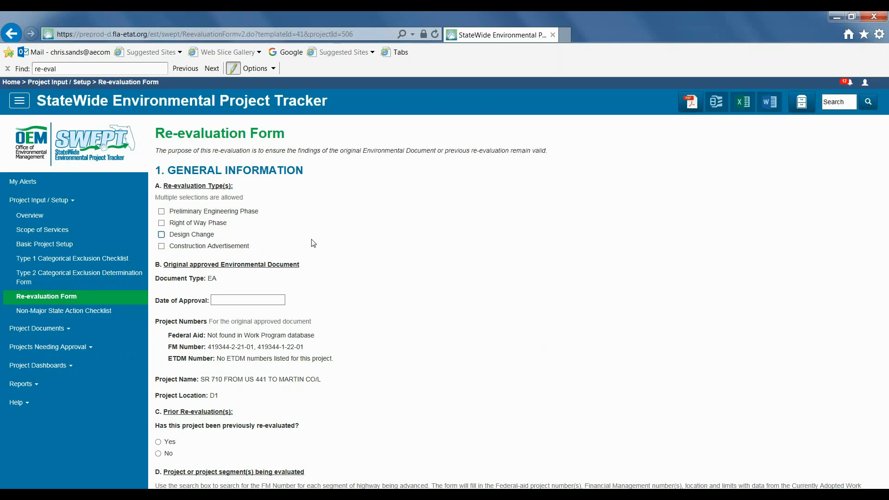
pyautogui.click(161, 222)
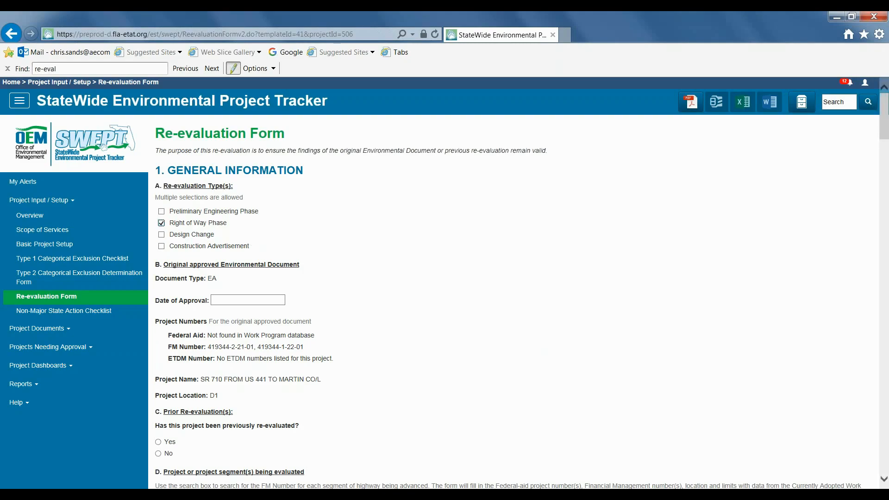
pyautogui.click(161, 234)
# Step: Search for FM number 419344 and add segment 419344-3 to the evaluated segments
pyautogui.scroll(-4, 463, 265)
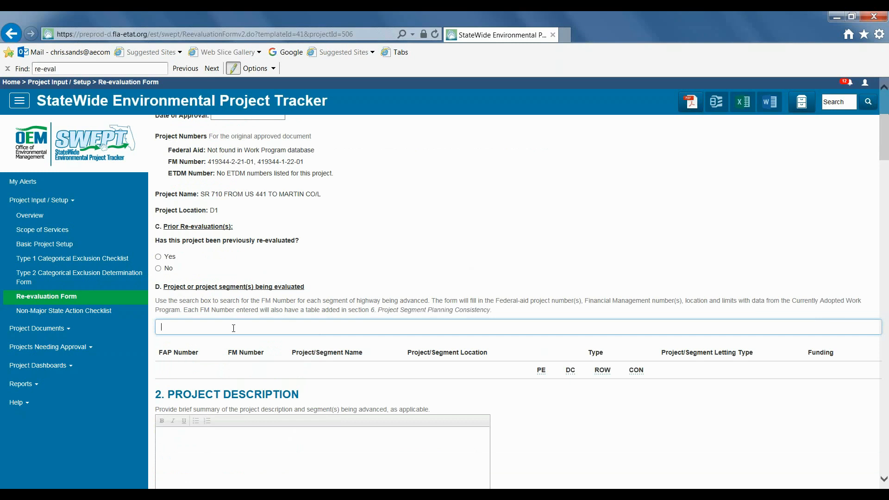
pyautogui.write('419344')
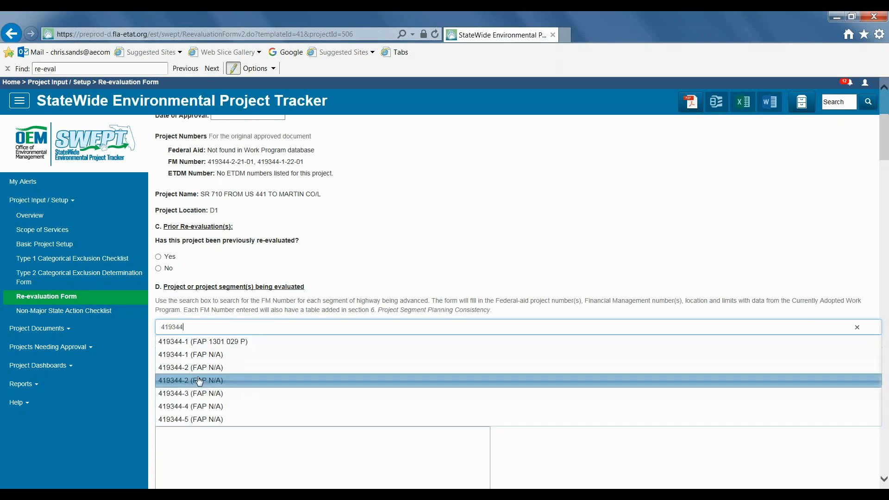
pyautogui.click(199, 395)
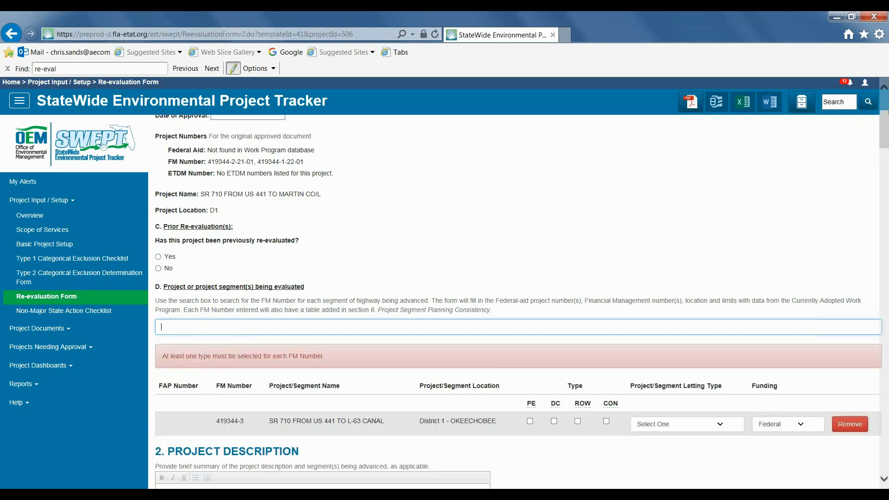
# Step: Mark the segment's types as DC and ROW and set its letting type to Design Build
pyautogui.scroll(-2, 209, 423)
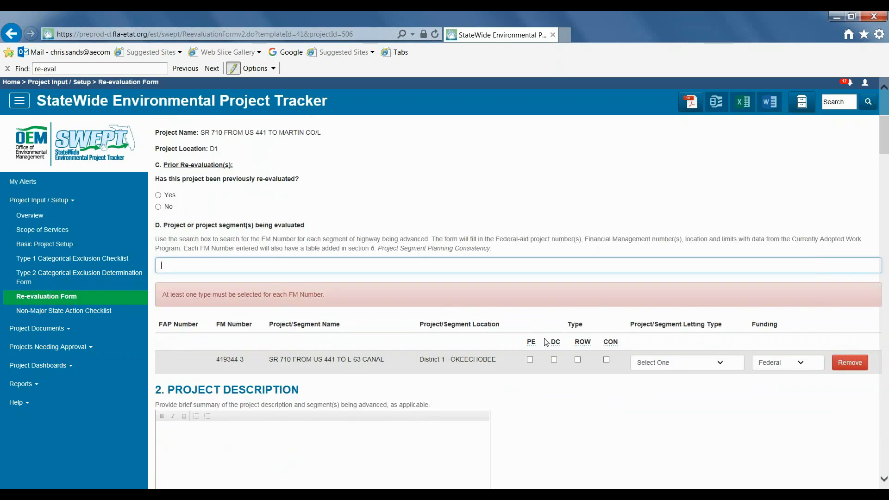
pyautogui.click(554, 360)
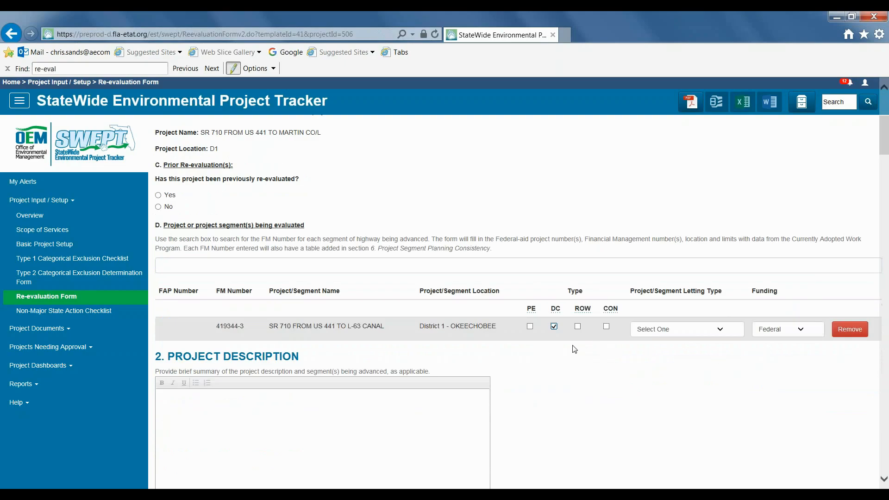
pyautogui.click(577, 326)
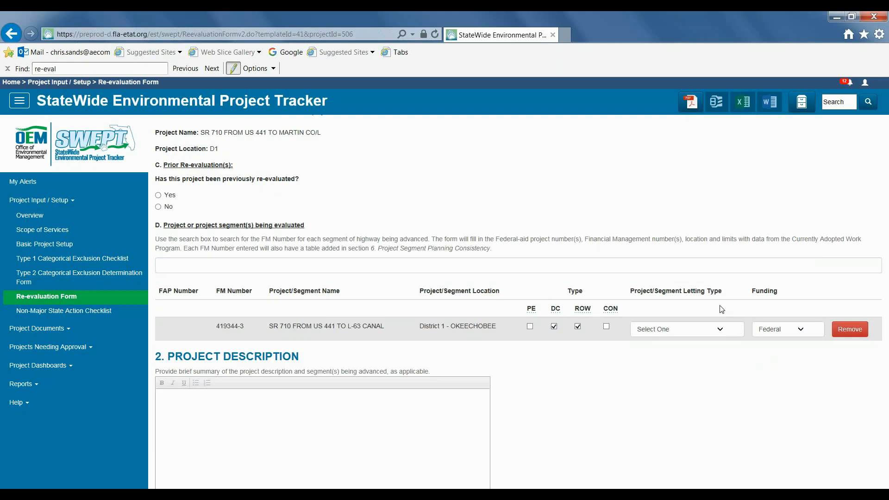
pyautogui.click(719, 329)
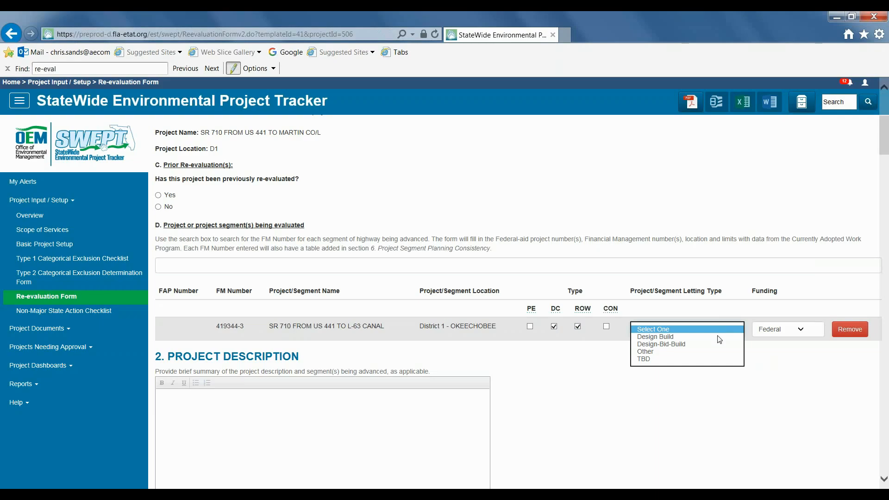
pyautogui.click(690, 337)
# Step: Upload Noise Report.pdf as supporting documentation for Highway Traffic Noise
pyautogui.scroll(3, 741, 419)
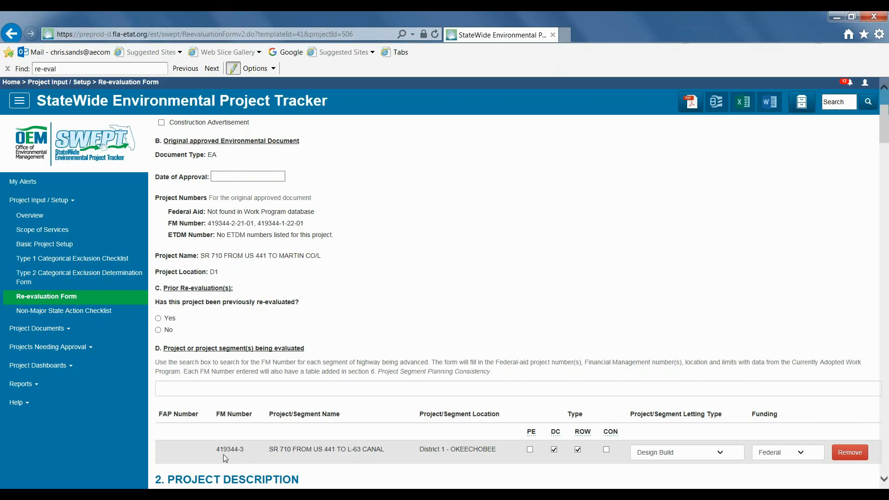
pyautogui.scroll(3, 433, 274)
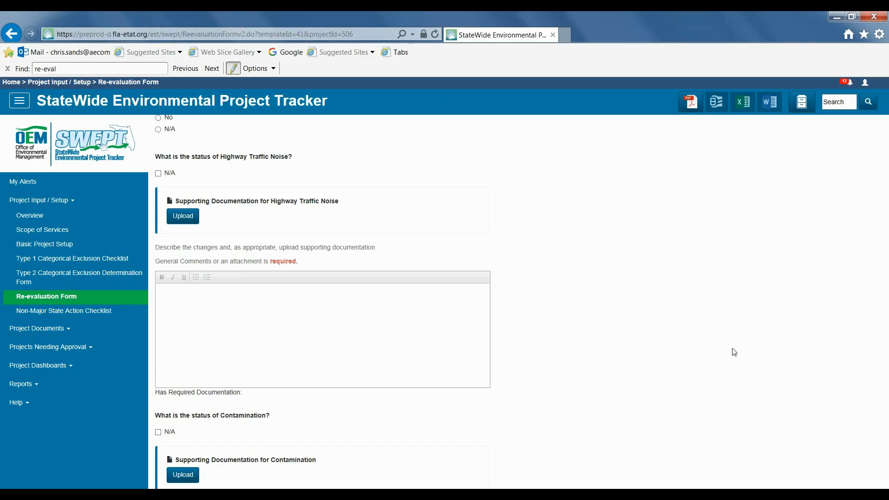
pyautogui.click(174, 217)
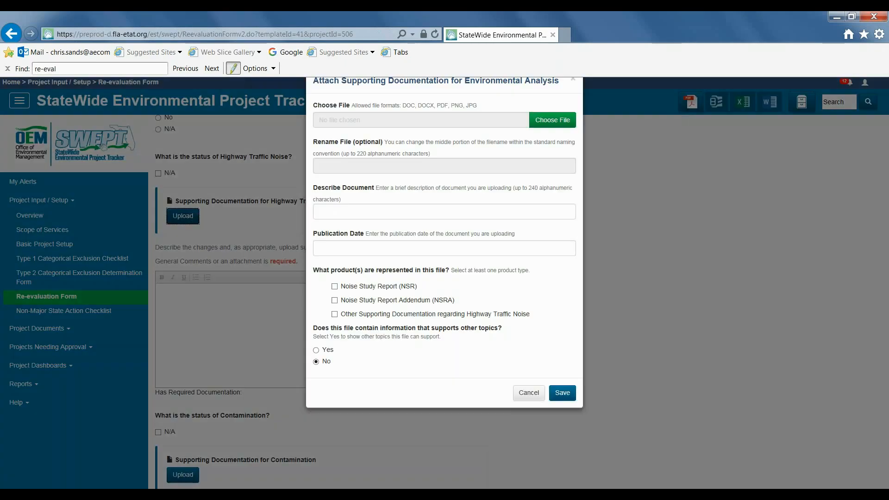
pyautogui.click(552, 144)
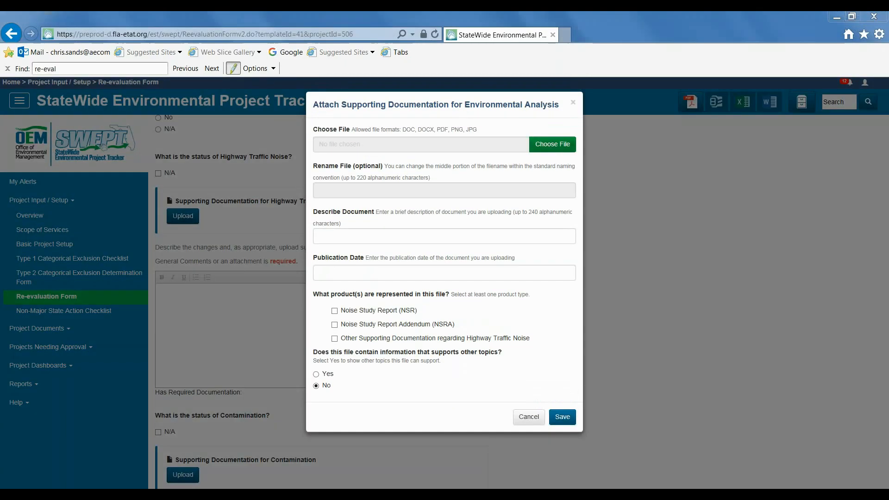
pyautogui.click(219, 235)
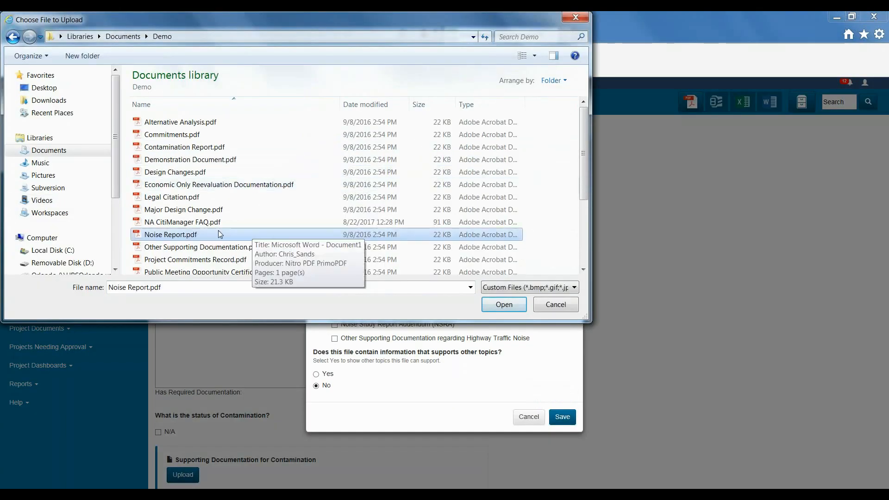
pyautogui.click(179, 235)
pyautogui.click(505, 304)
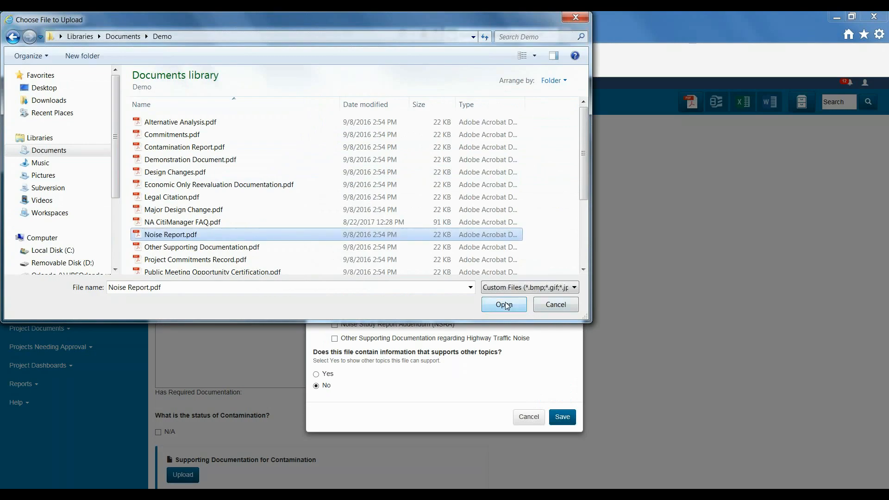
pyautogui.click(506, 306)
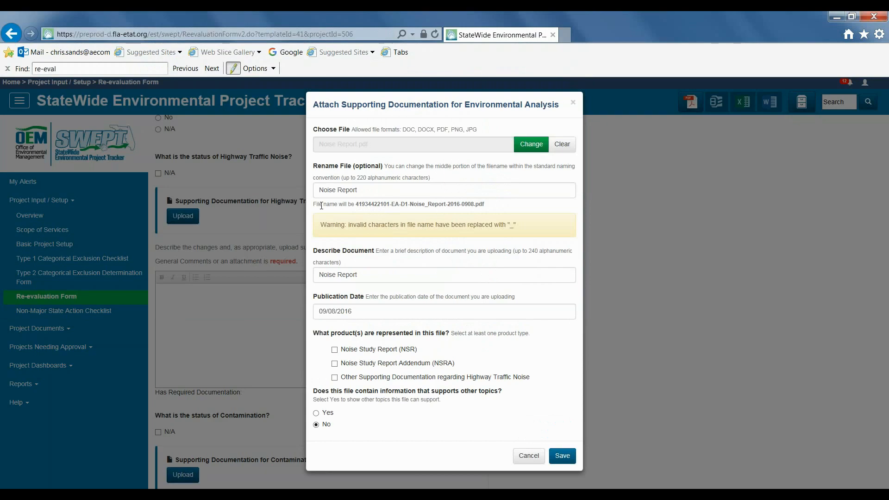
# Step: Examine the generated file name shown beneath the rename field
pyautogui.moveTo(323, 210); pyautogui.dragTo(395, 214)
pyautogui.doubleClick(378, 205)
pyautogui.doubleClick(394, 204)
pyautogui.doubleClick(404, 204)
pyautogui.moveTo(410, 204); pyautogui.dragTo(444, 206)
pyautogui.doubleClick(452, 205)
pyautogui.doubleClick(469, 205)
# Step: Rename the file to "New Name for the Noise file /?"
pyautogui.click(453, 190)
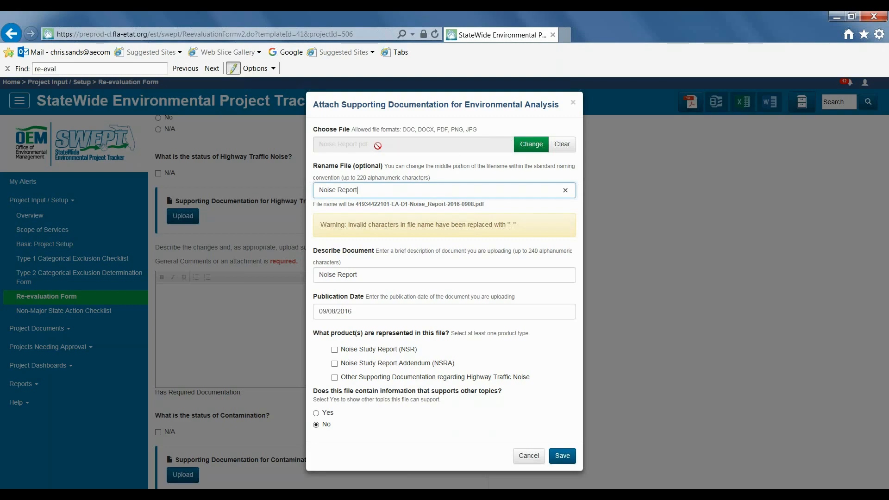
pyautogui.moveTo(377, 190); pyautogui.dragTo(318, 191)
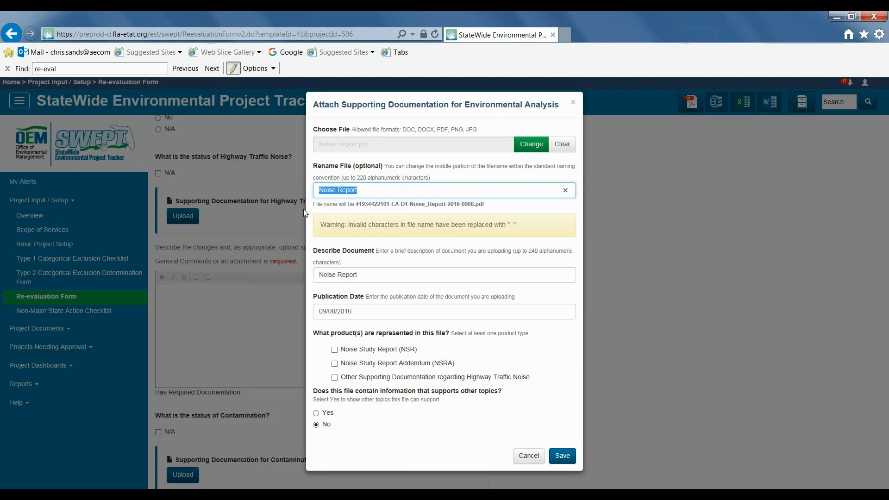
pyautogui.write('New Name ')
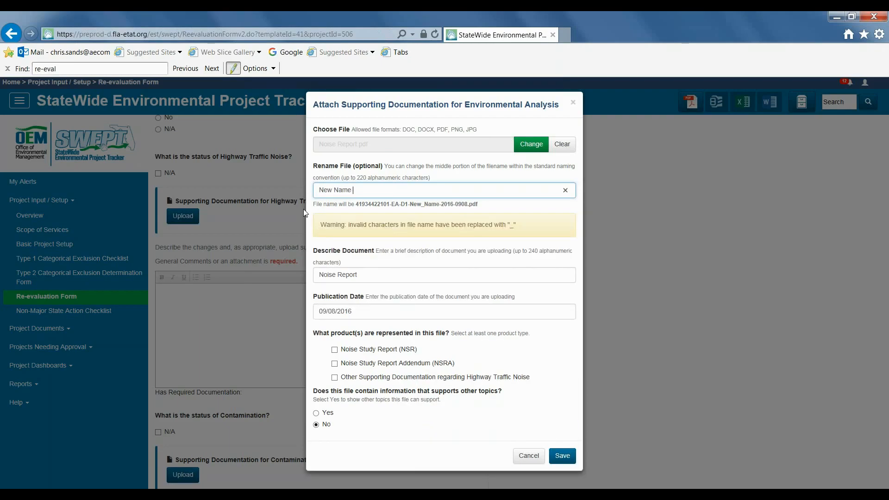
pyautogui.write('for the Noise')
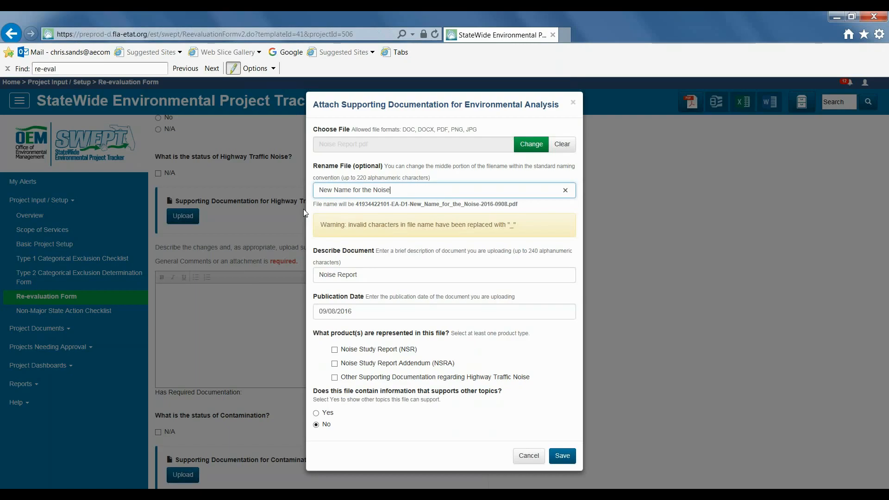
pyautogui.write(' file')
pyautogui.write('/?')
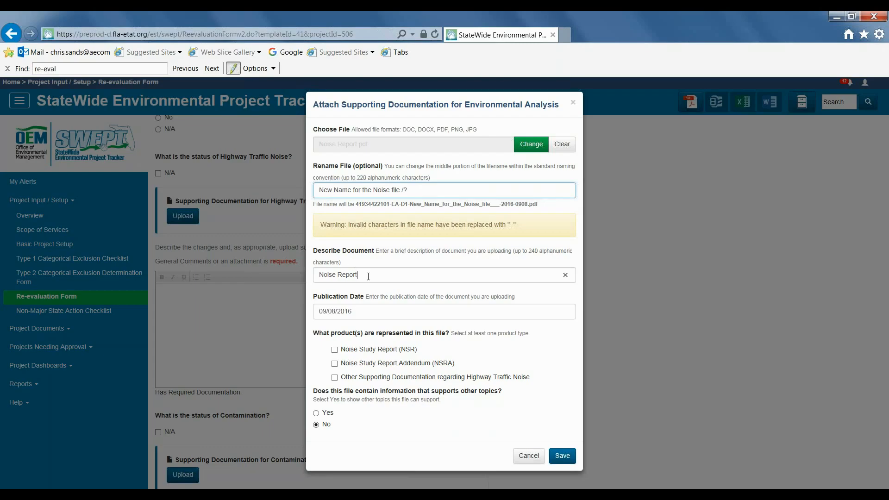
# Step: Describe the document as "Report on the noise caused by traffic.", tick Noise Study Report (NSR), and save the attachment
pyautogui.moveTo(366, 276); pyautogui.dragTo(327, 279)
pyautogui.write('Report on the noise caused by traffic.')
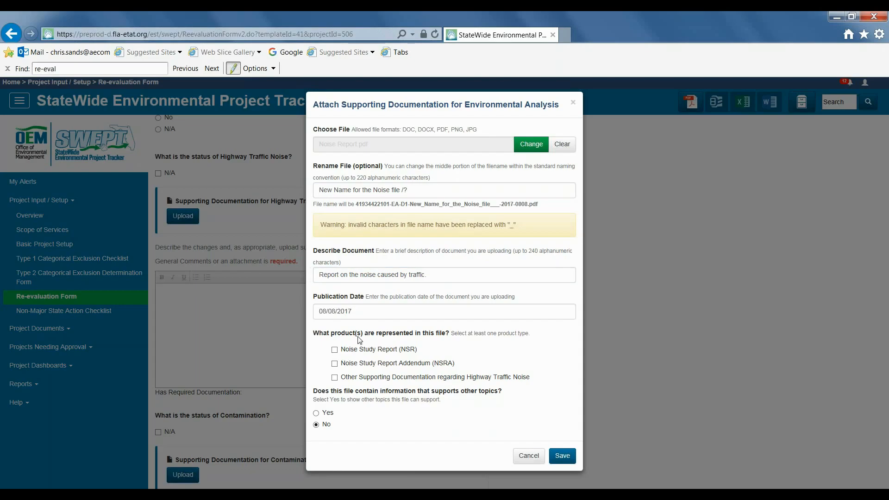
pyautogui.click(335, 350)
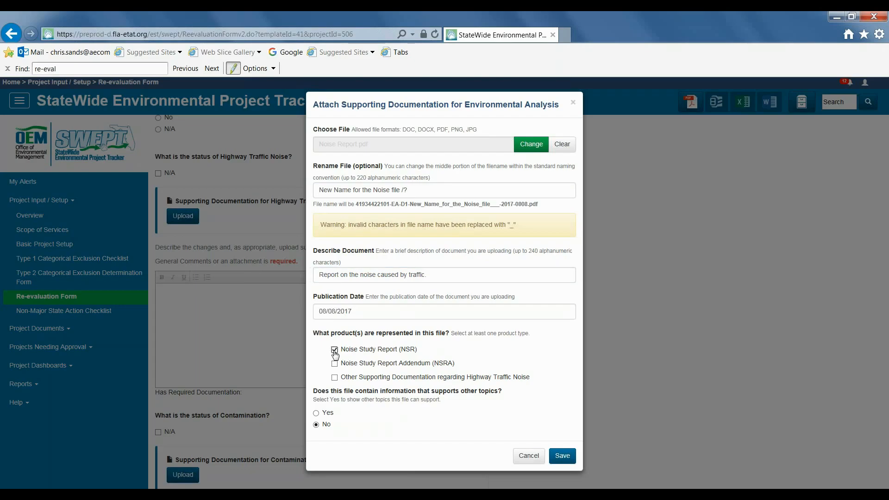
pyautogui.click(562, 457)
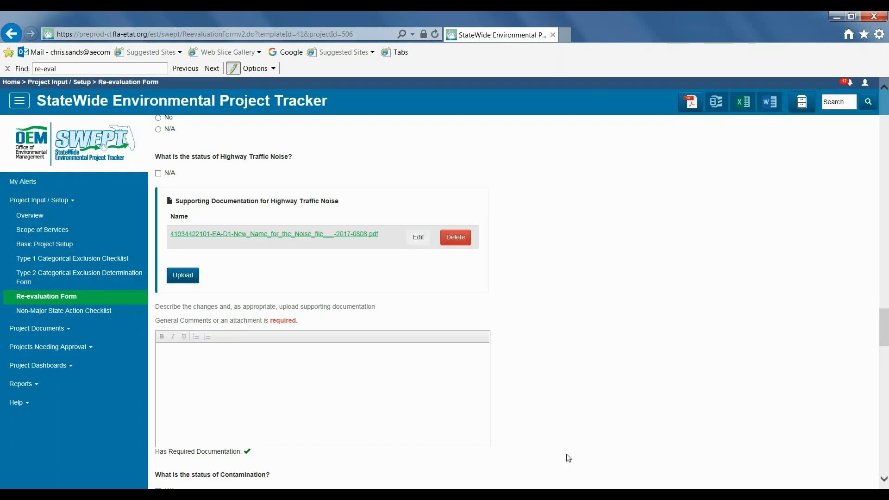
# Step: Attach a contamination report under Supporting Documentation for Contamination
pyautogui.scroll(-4, 569, 457)
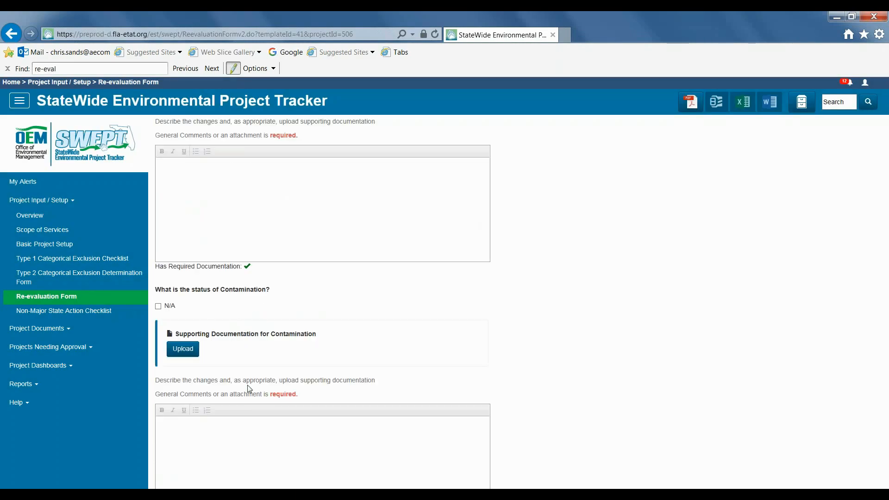
pyautogui.click(184, 352)
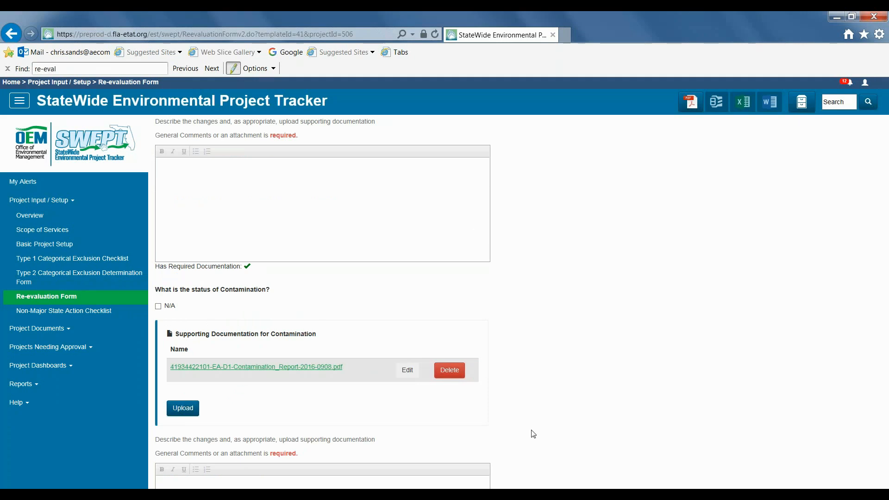
# Step: Edit the contamination attachment, saving it renamed as Updated Contamination File and then as Other Supporting Documentation
pyautogui.click(410, 373)
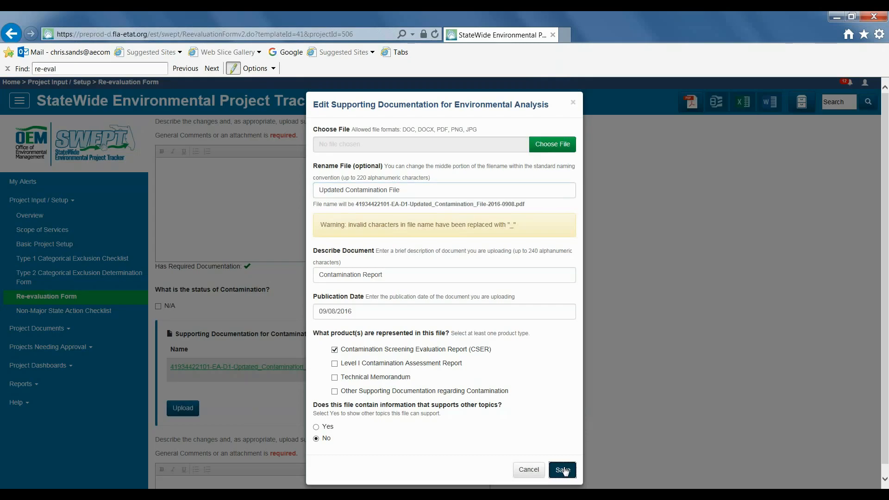
pyautogui.click(564, 471)
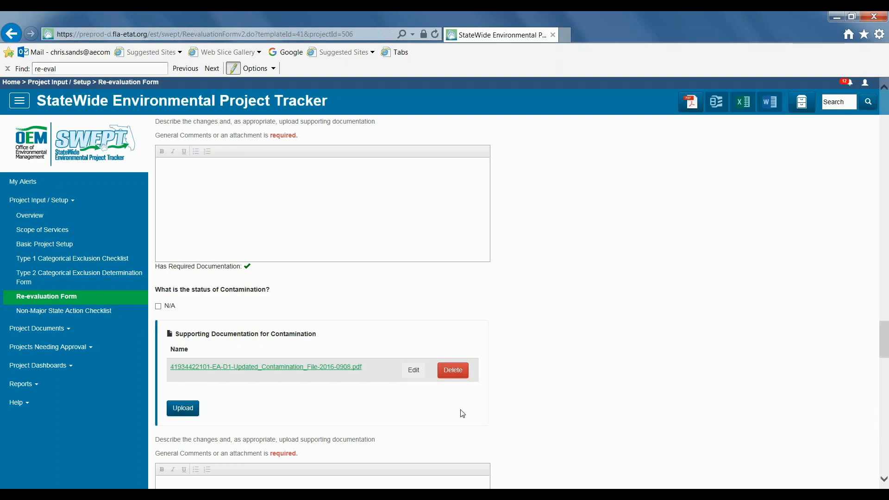
pyautogui.click(413, 370)
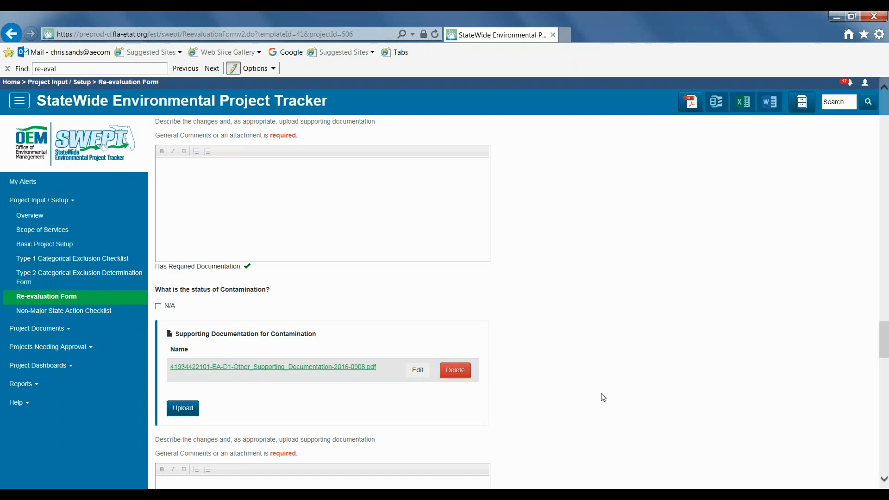
# Step: Save the re-evaluation form as a draft
pyautogui.scroll(-4, 601, 387)
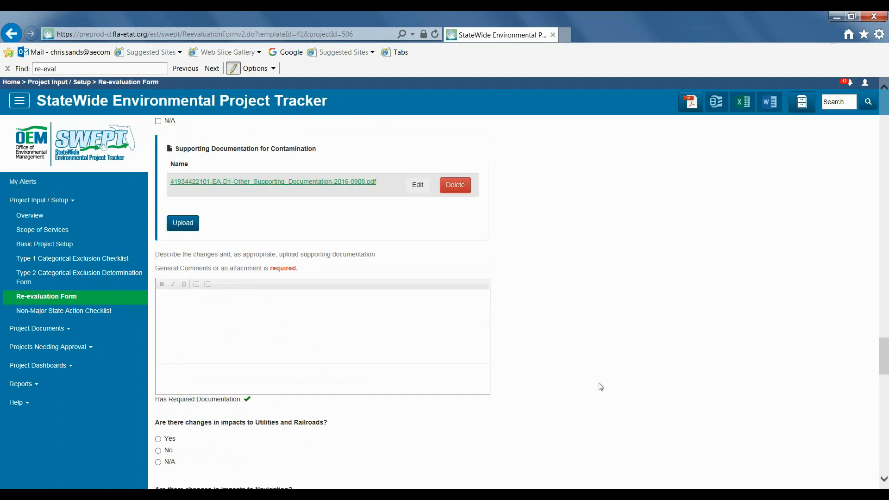
pyautogui.scroll(-20, 601, 387)
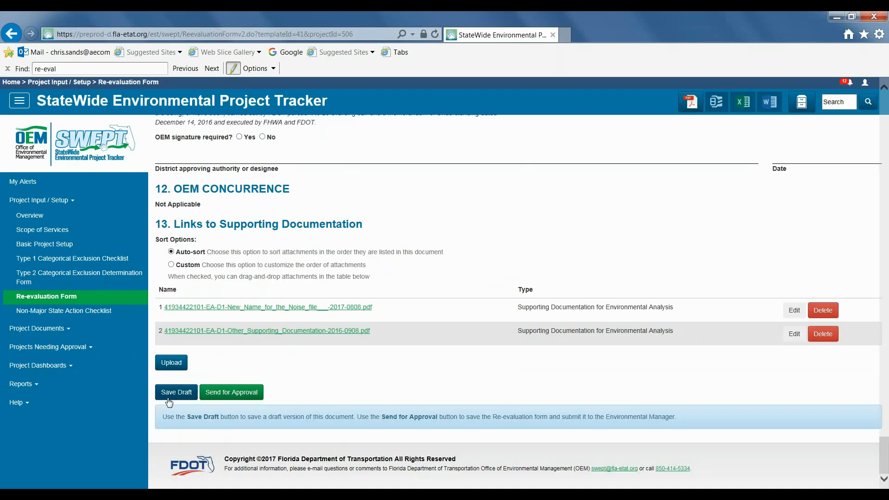
pyautogui.click(171, 396)
# Step: Switch attachment sorting to Custom and set the noise report's order to 2
pyautogui.click(171, 264)
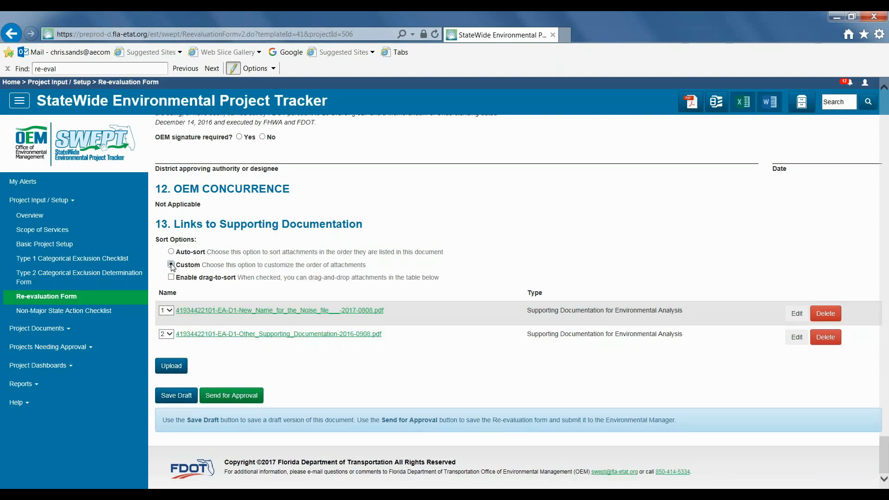
pyautogui.click(168, 311)
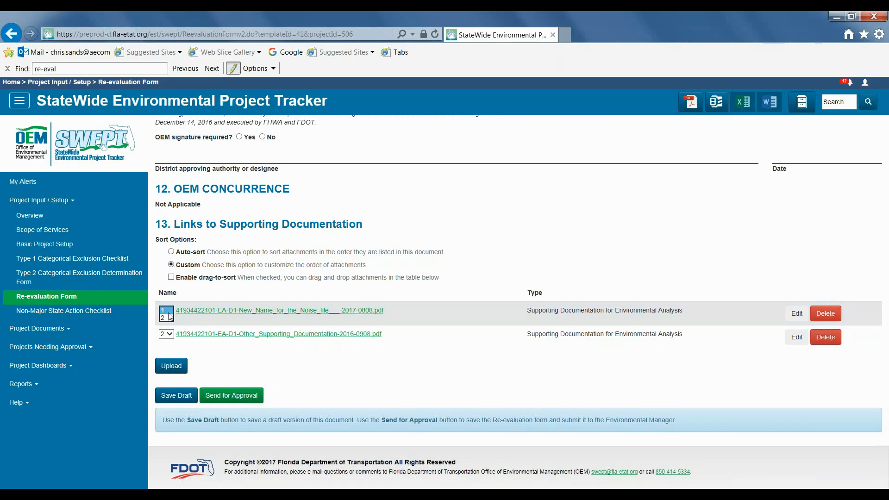
pyautogui.click(167, 318)
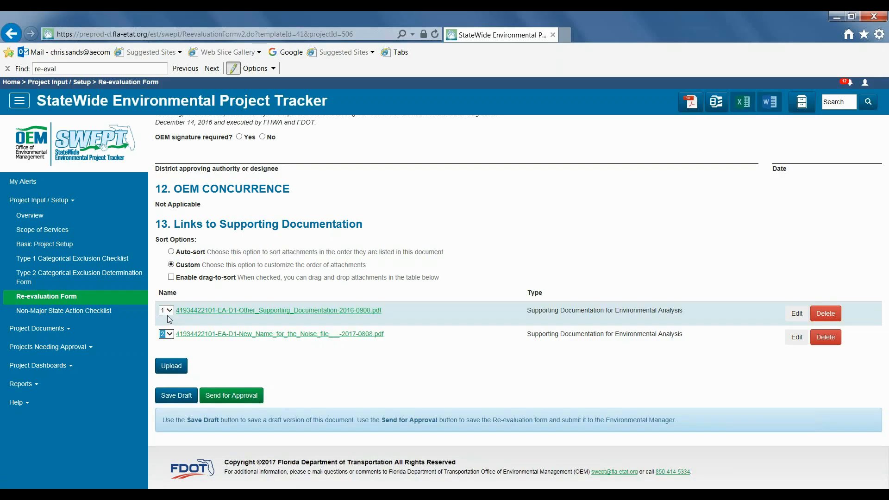
# Step: Enable drag-to-sort and drag the noise report back to the first position in the attachment list
pyautogui.click(171, 277)
pyautogui.moveTo(253, 323); pyautogui.dragTo(250, 361)
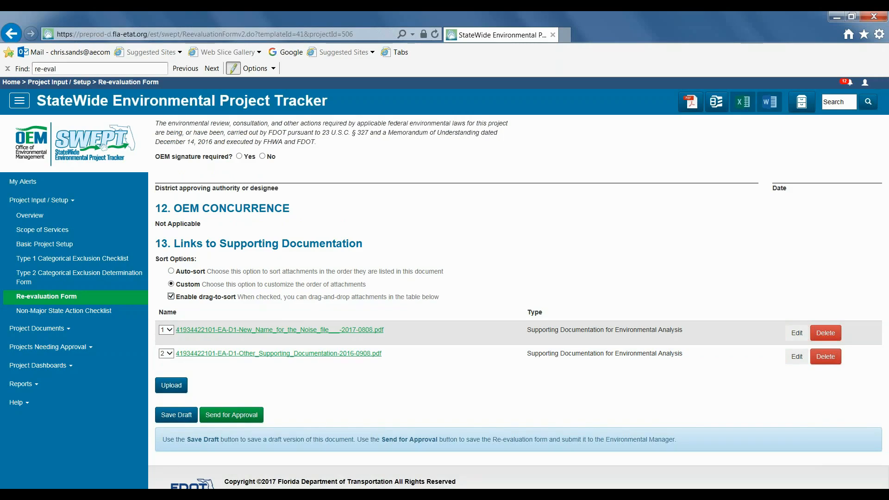
# Step: Enter "See attachment 1." as the general comment describing the contamination changes
pyautogui.moveTo(885, 444); pyautogui.dragTo(886, 346)
pyautogui.click(320, 321)
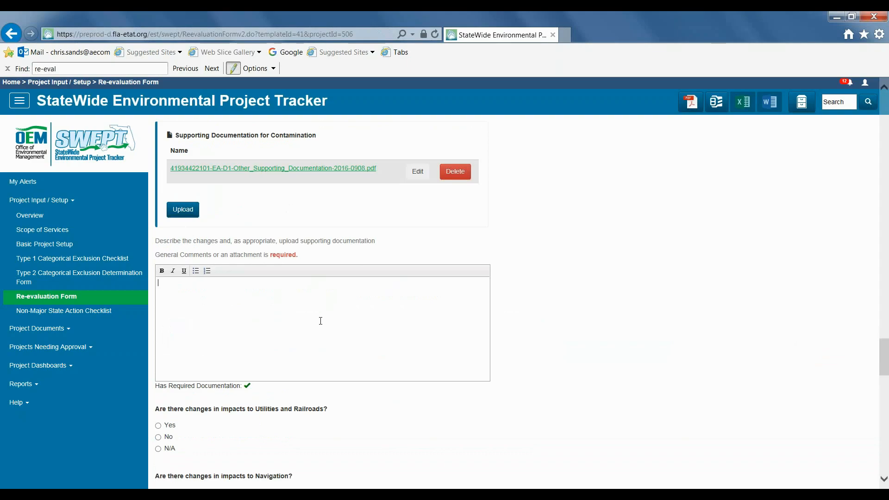
pyautogui.write('See attachment 1.')
# Step: Save the re-evaluation form as a draft
pyautogui.moveTo(884, 357); pyautogui.dragTo(864, 451)
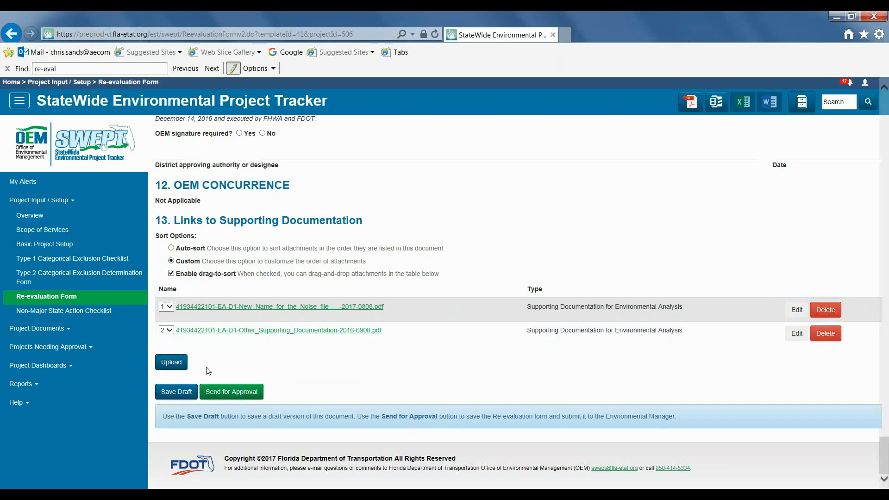
pyautogui.click(173, 393)
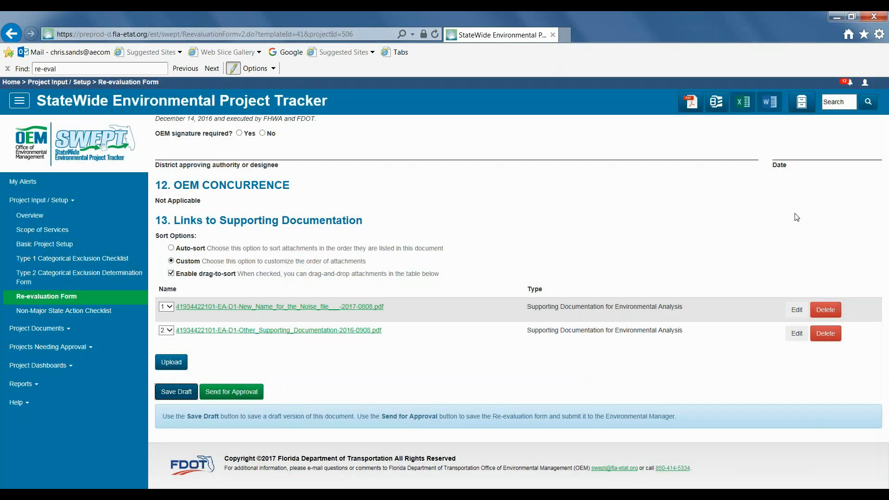
# Step: Open the project page and expand the supporting documents of the draft re-evaluation 419344-3 Right of Way Phase, Design Change
pyautogui.click(802, 106)
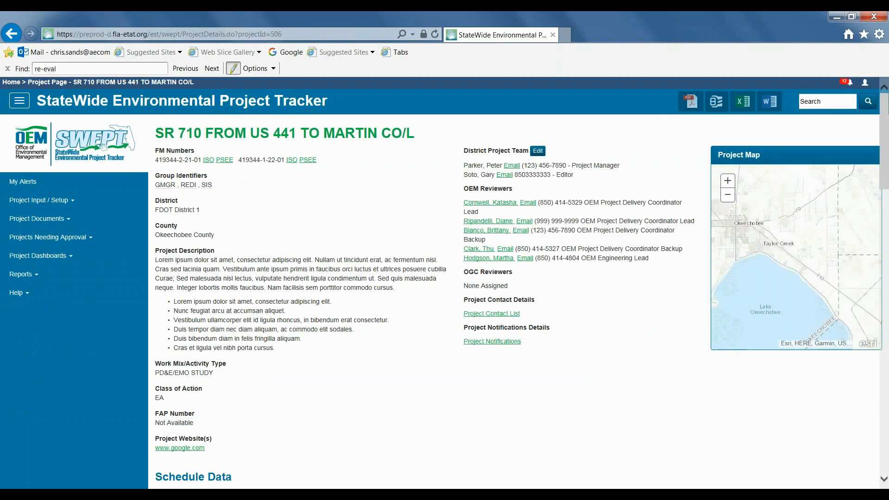
pyautogui.scroll(-15, 436, 311)
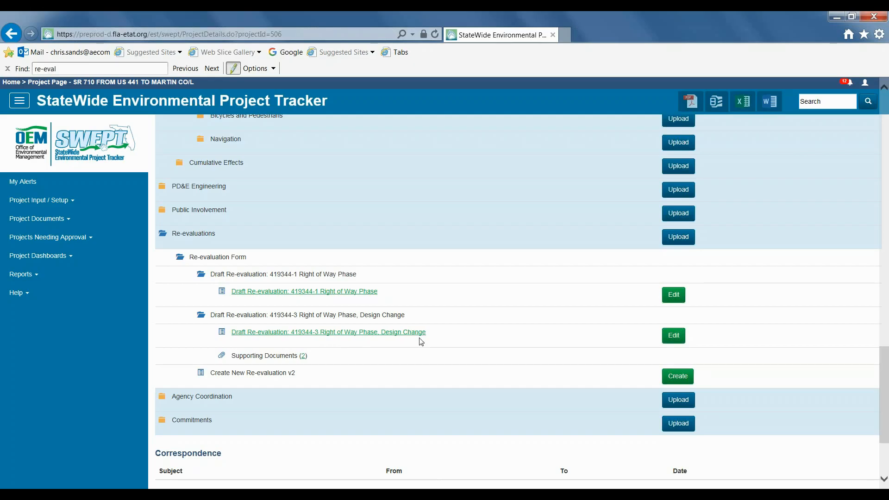
pyautogui.click(357, 359)
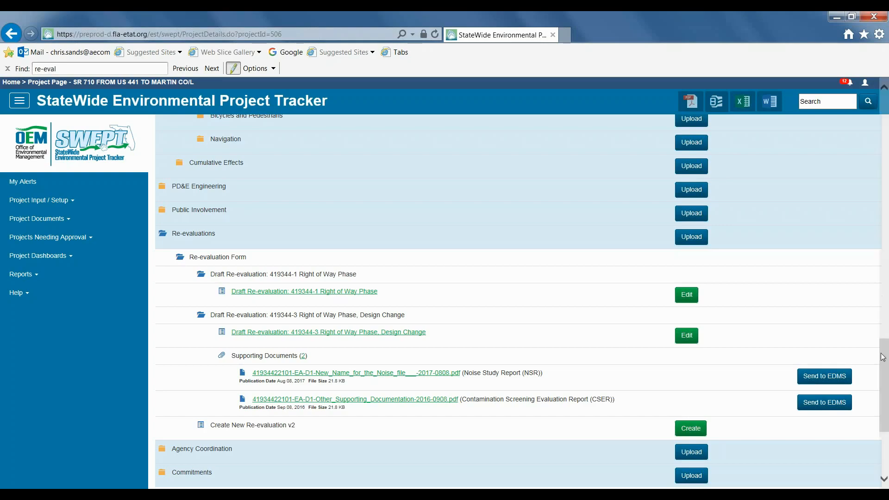
# Step: Create a new Environmental Document Submittal and set its Submittal Type to Initial
pyautogui.scroll(10, 364, 247)
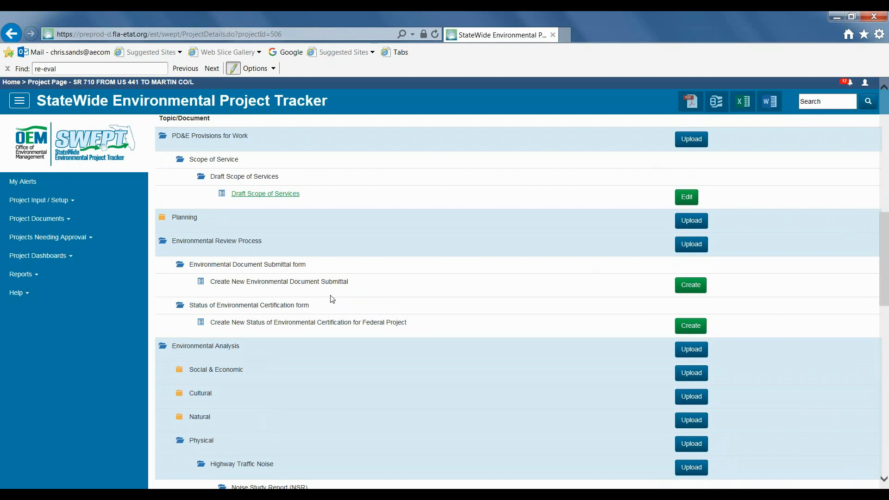
pyautogui.click(697, 288)
pyautogui.click(314, 266)
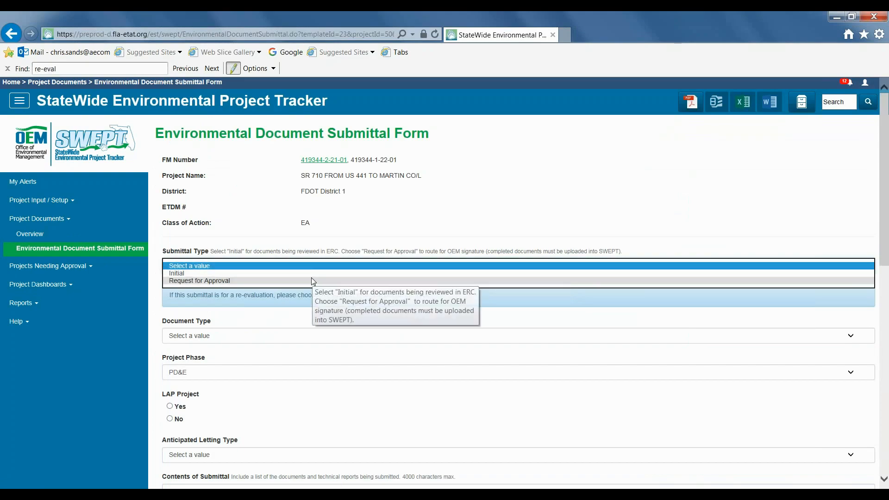
pyautogui.click(310, 273)
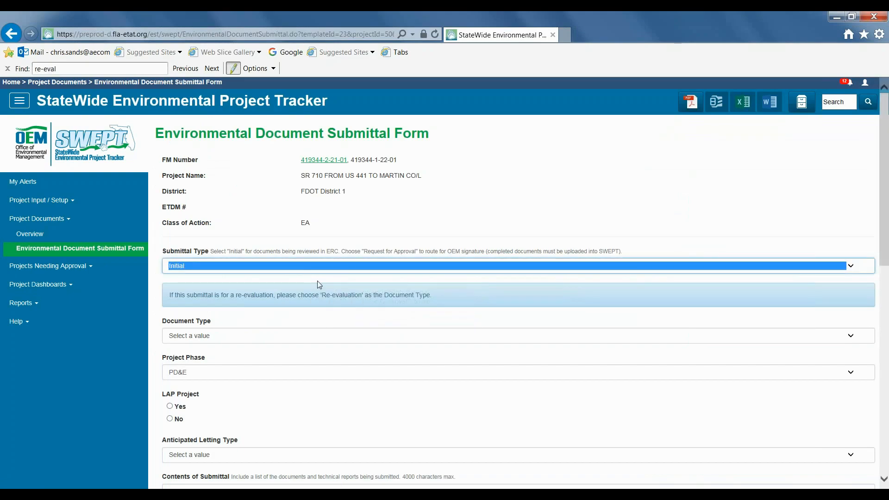
# Step: Set Document Type to Re-evaluation and select the form Draft Re-evaluation: 419344-3 Right of Way Phase, Design Change
pyautogui.click(324, 336)
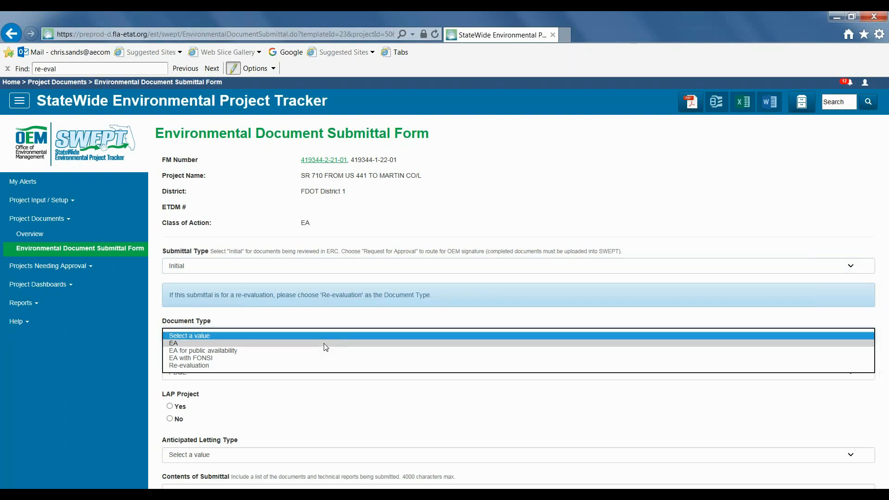
pyautogui.click(308, 365)
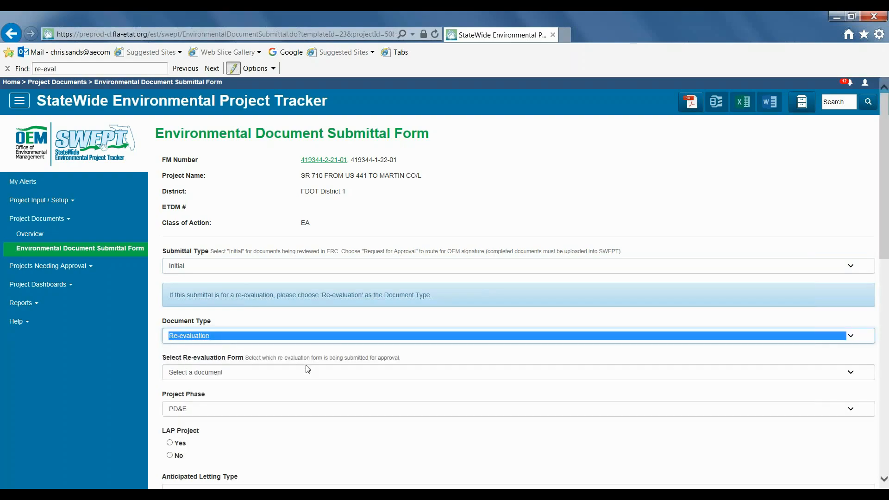
pyautogui.click(356, 379)
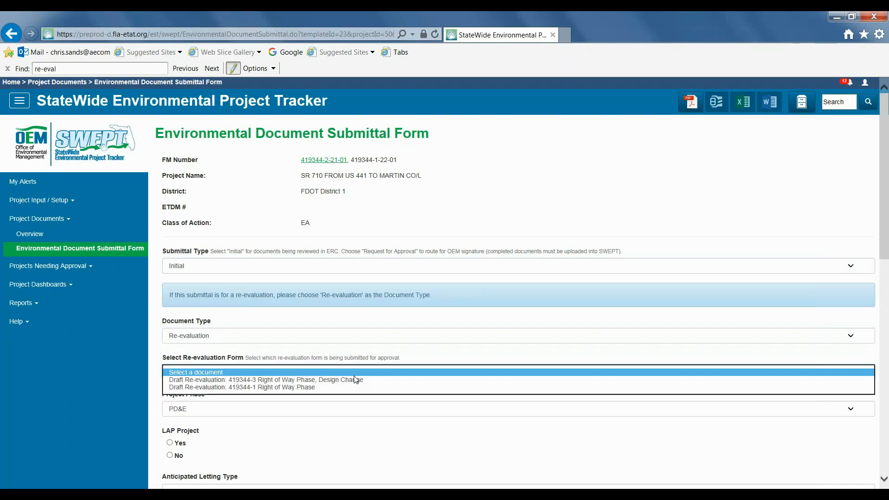
pyautogui.click(392, 380)
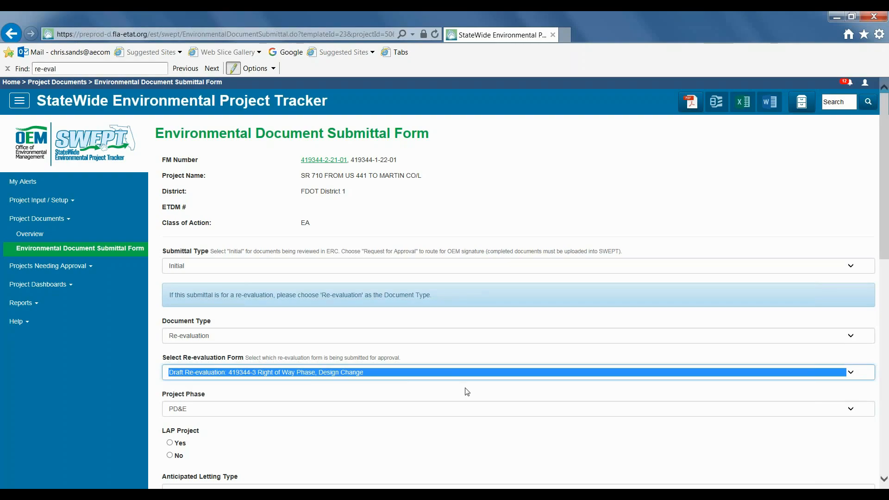
# Step: Scroll through the remaining submittal form fields down to the Submit options
pyautogui.scroll(-3, 466, 392)
pyautogui.scroll(-4, 466, 393)
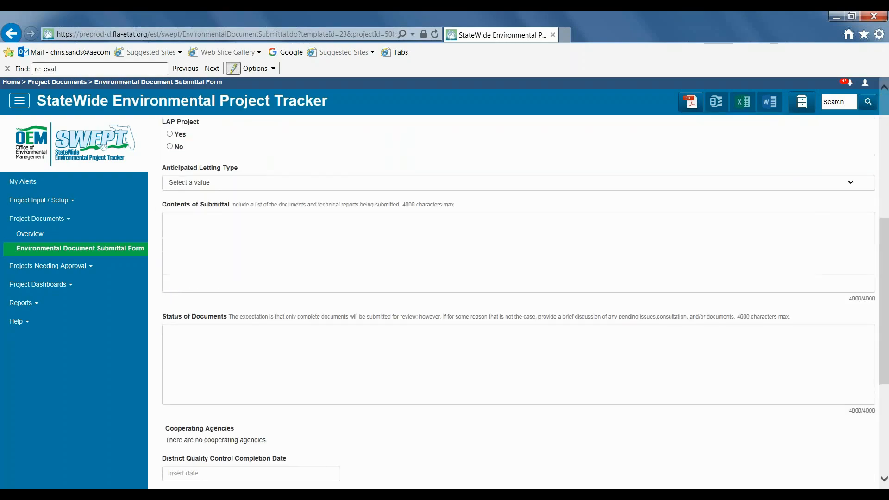
pyautogui.scroll(-1, 513, 301)
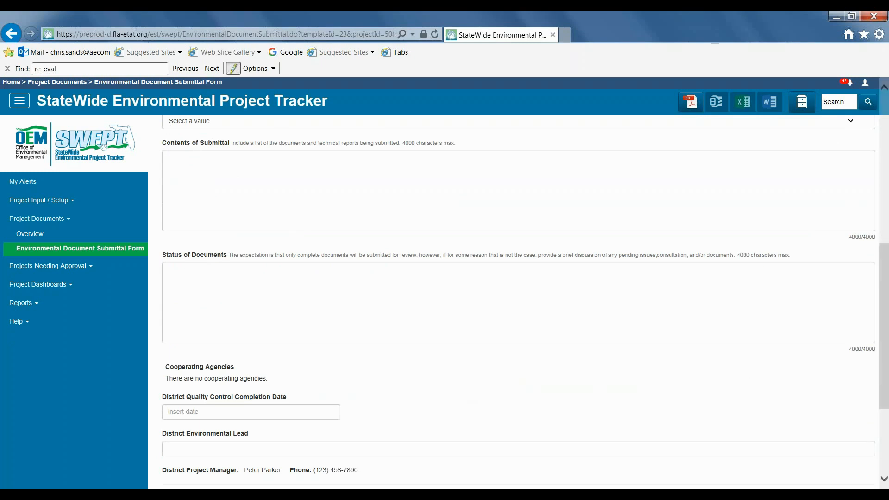
pyautogui.moveTo(885, 392); pyautogui.dragTo(886, 458)
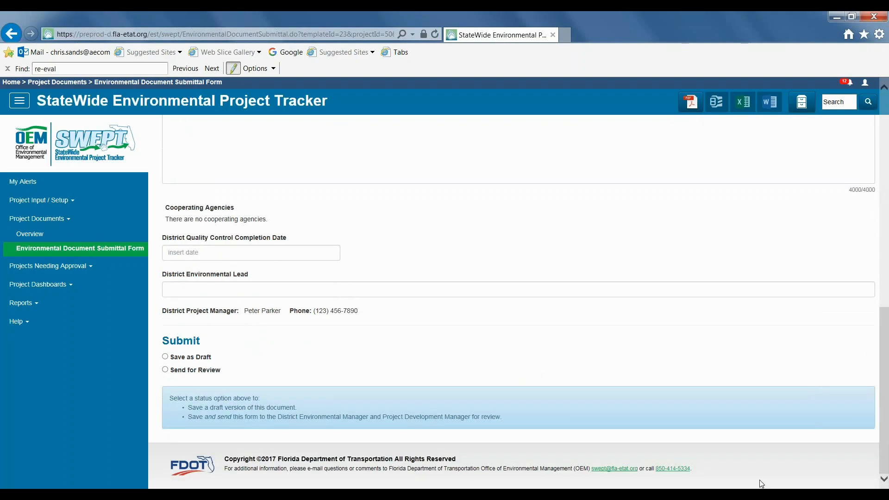